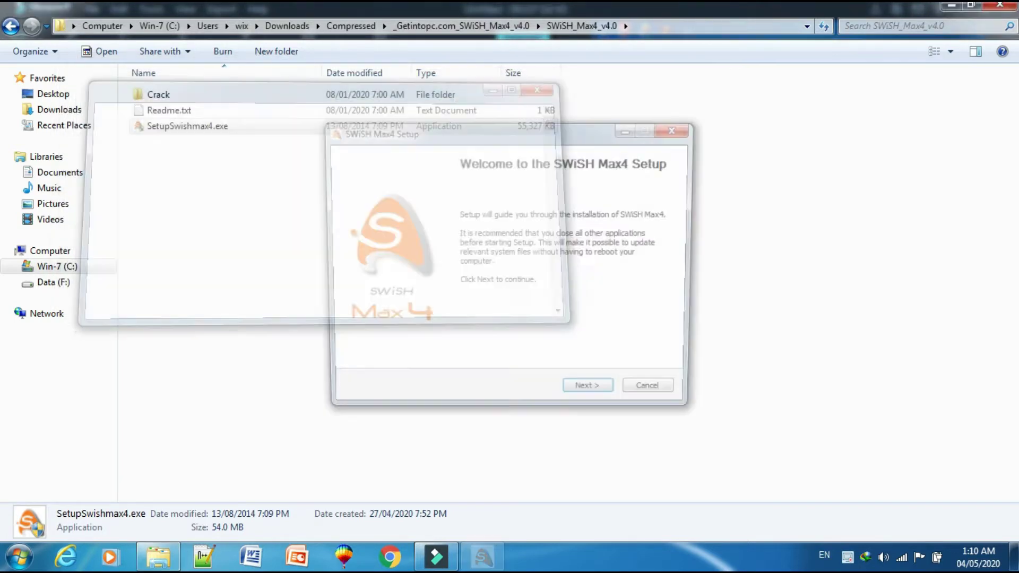
- Accept the SWiSH Max4 licence terms and install to C:\Program Files (x86)\SWiSH Max4 with the default shortcut folder SWiSH Max4
{"action": "key", "text": "Return"}
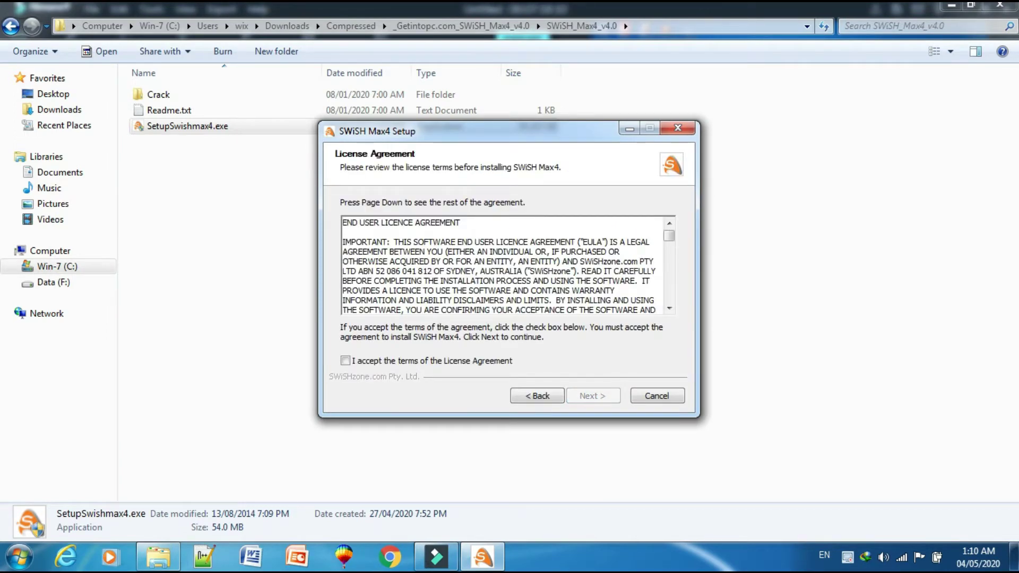
{"action": "left_click", "coordinate": [345, 361]}
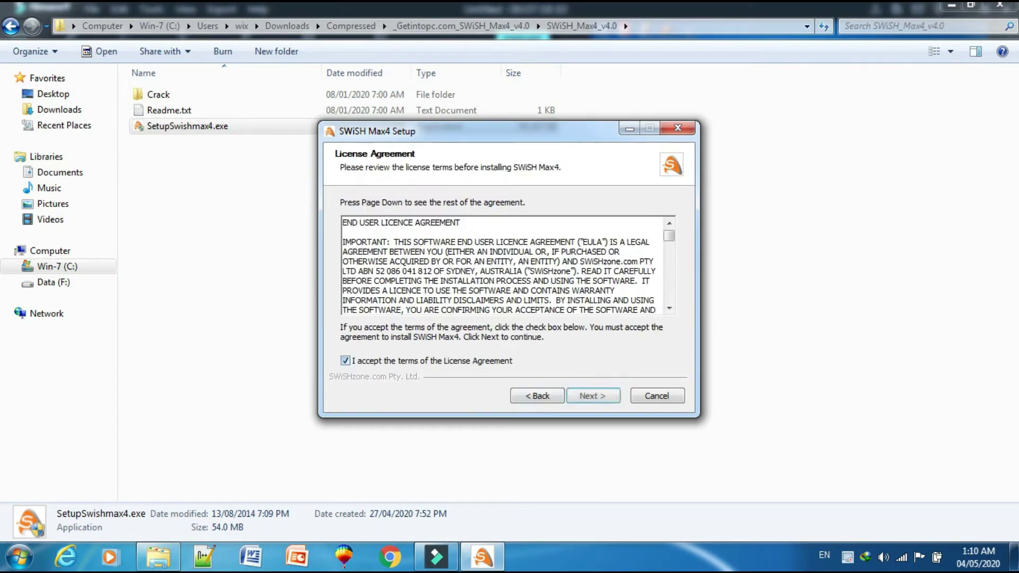
{"action": "left_click", "coordinate": [593, 396]}
{"action": "key", "text": "Return"}
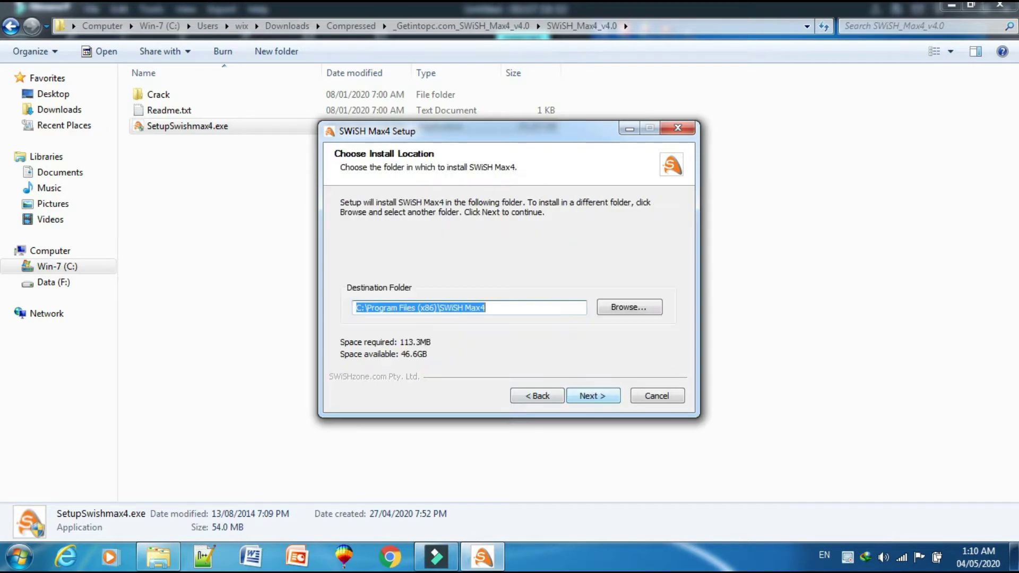
{"action": "key", "text": "Return"}
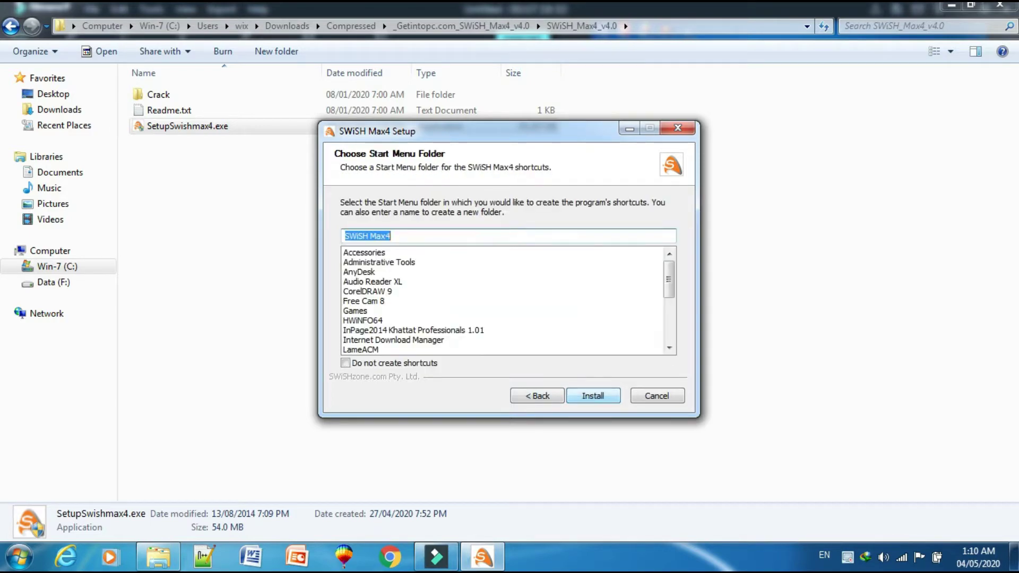
{"action": "key", "text": "Return"}
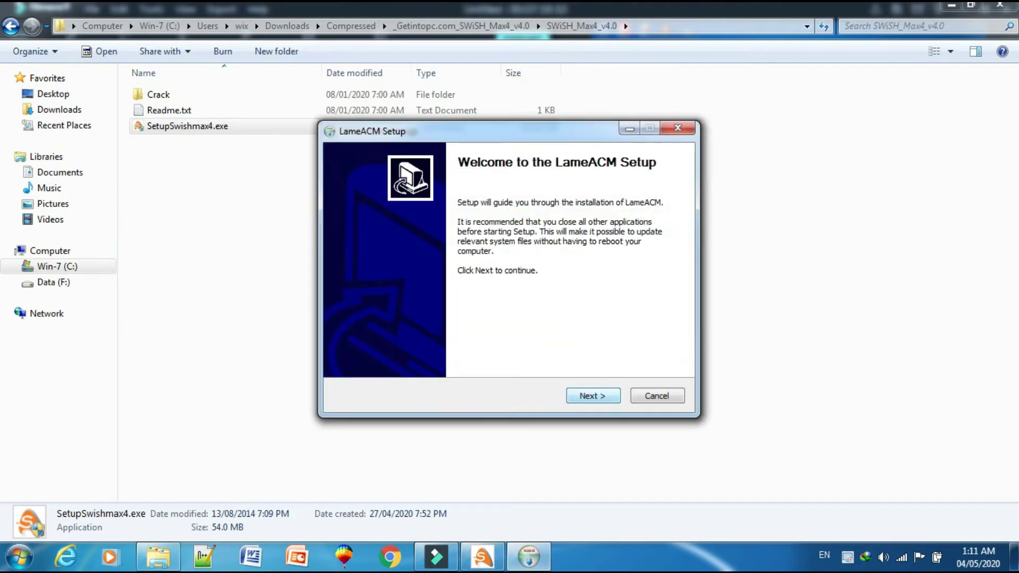
- Install the bundled LameACM component with its default location and the shortcut folder LameACM
{"action": "key", "text": "Return"}
{"action": "key", "text": "Return"}
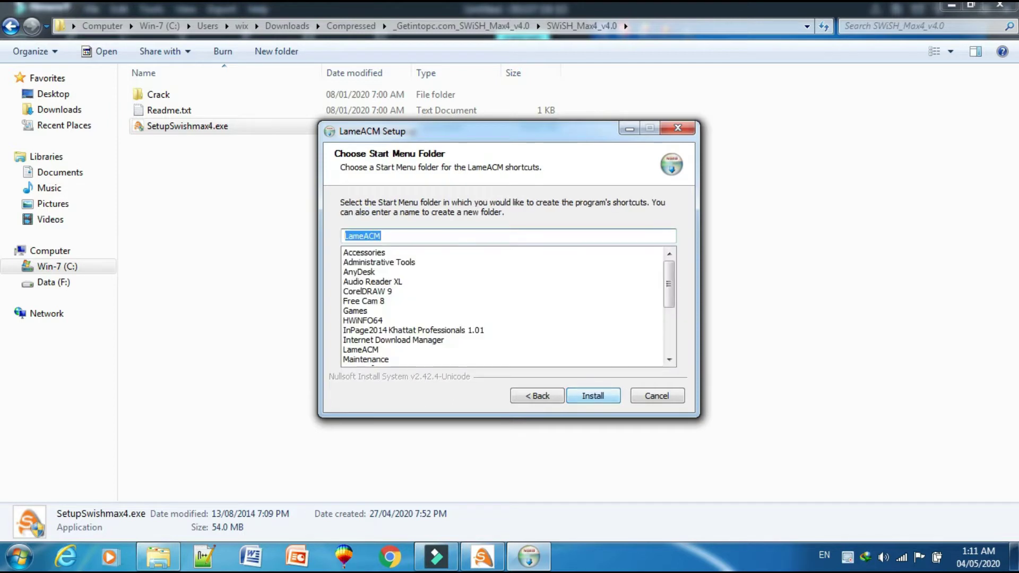
{"action": "key", "text": "Return"}
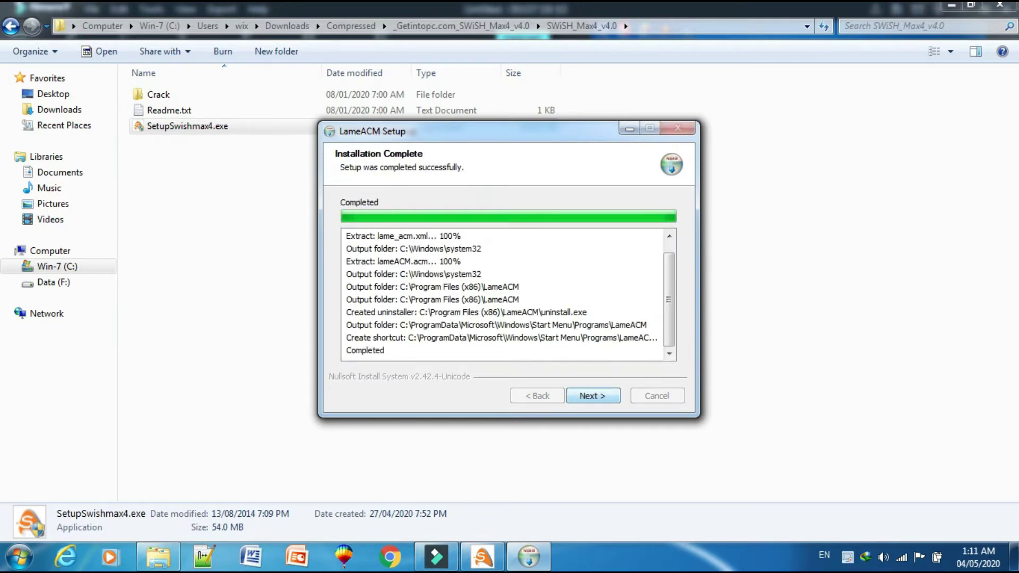
{"action": "key", "text": "Return"}
{"action": "key", "text": "Return"}
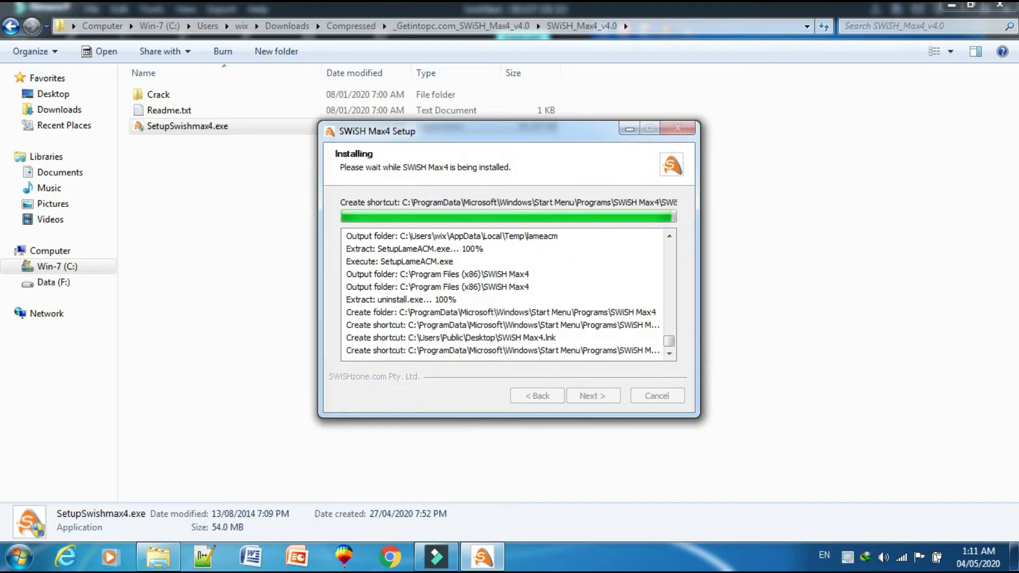
- Finish the SWiSH Max4 setup and dismiss the Unlock window without starting a trial
{"action": "key", "text": "Return"}
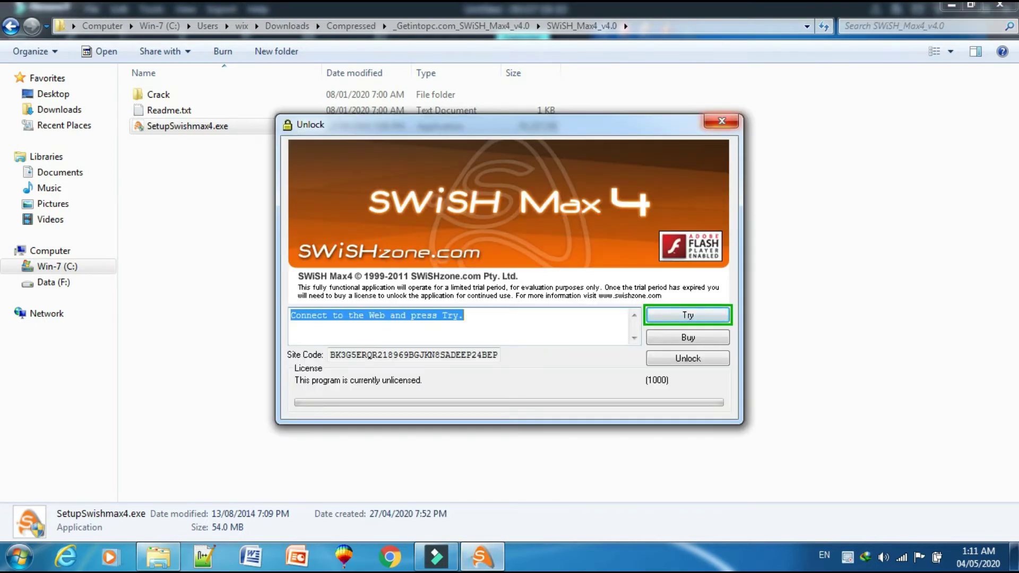
{"action": "left_click", "coordinate": [722, 121]}
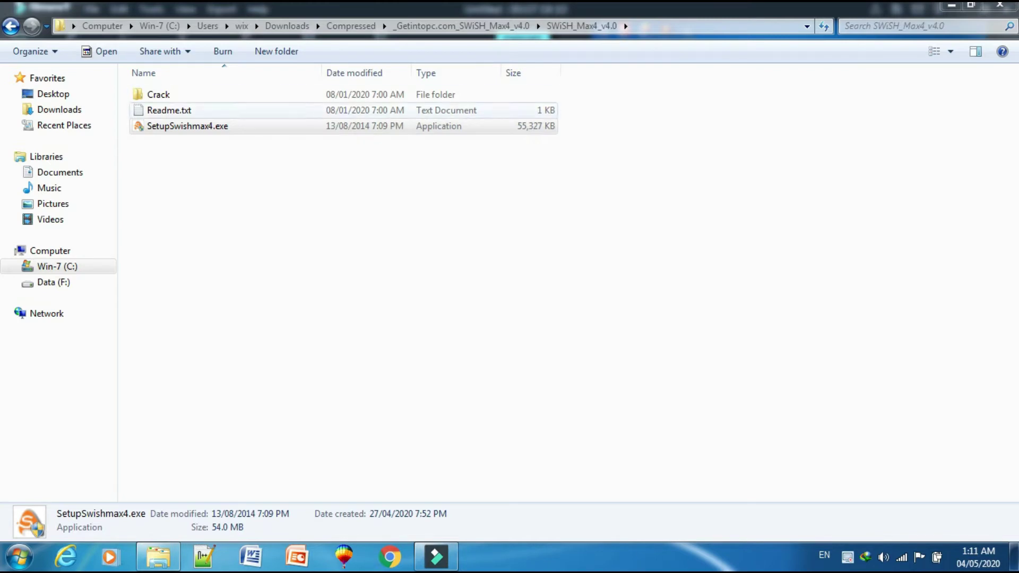
- Copy swishMax4.exe from the Crack subfolder of the SWiSH_Max4_v4.0 download folder
{"action": "double_click", "coordinate": [158, 94]}
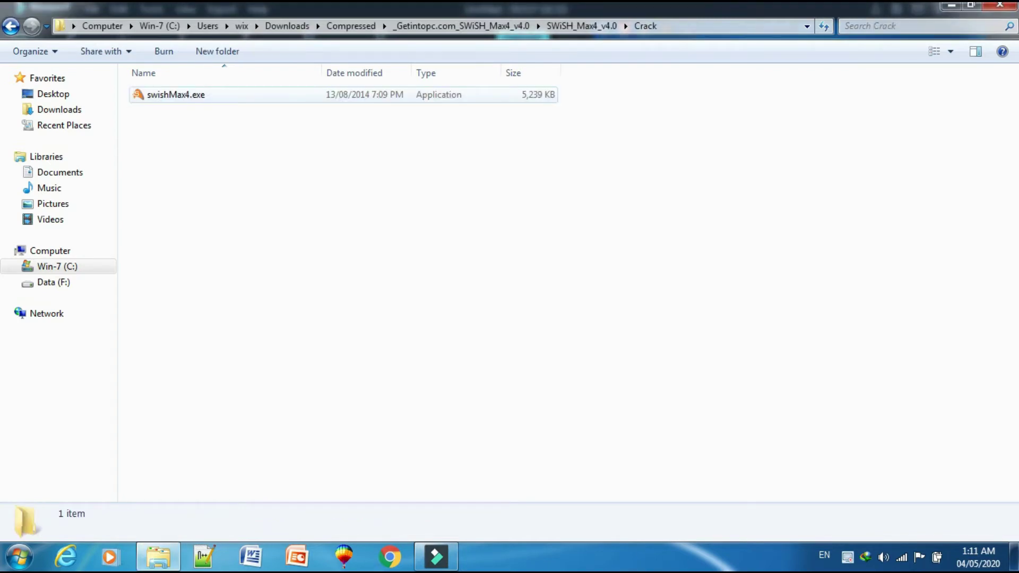
{"action": "left_click", "coordinate": [159, 94]}
{"action": "right_click", "coordinate": [204, 96]}
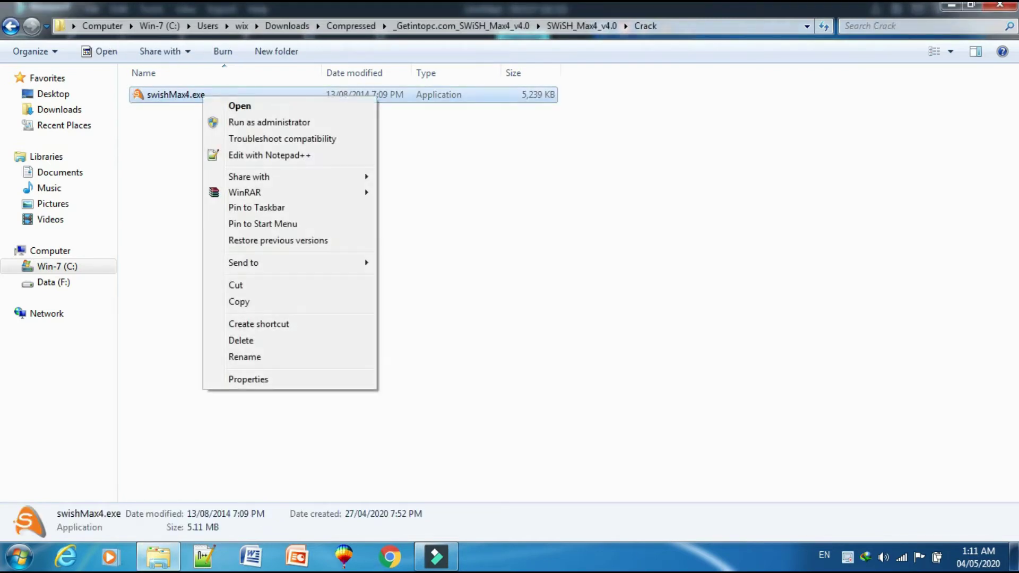
{"action": "left_click", "coordinate": [239, 302]}
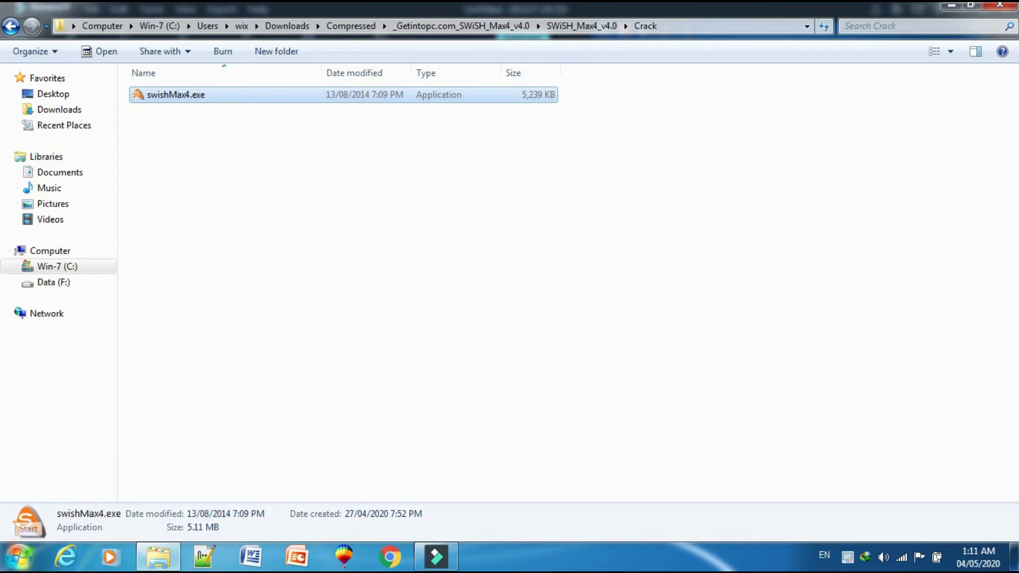
- Open the installation folder of SWiSH Max4 through its program shortcut's properties and maximize the folder window
{"action": "left_click", "coordinate": [20, 557]}
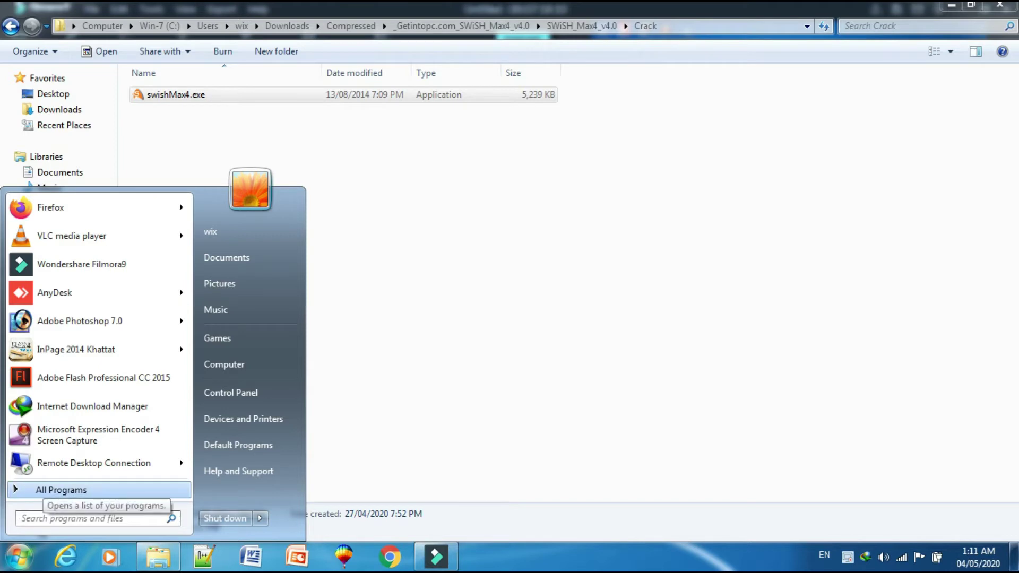
{"action": "left_click", "coordinate": [61, 490]}
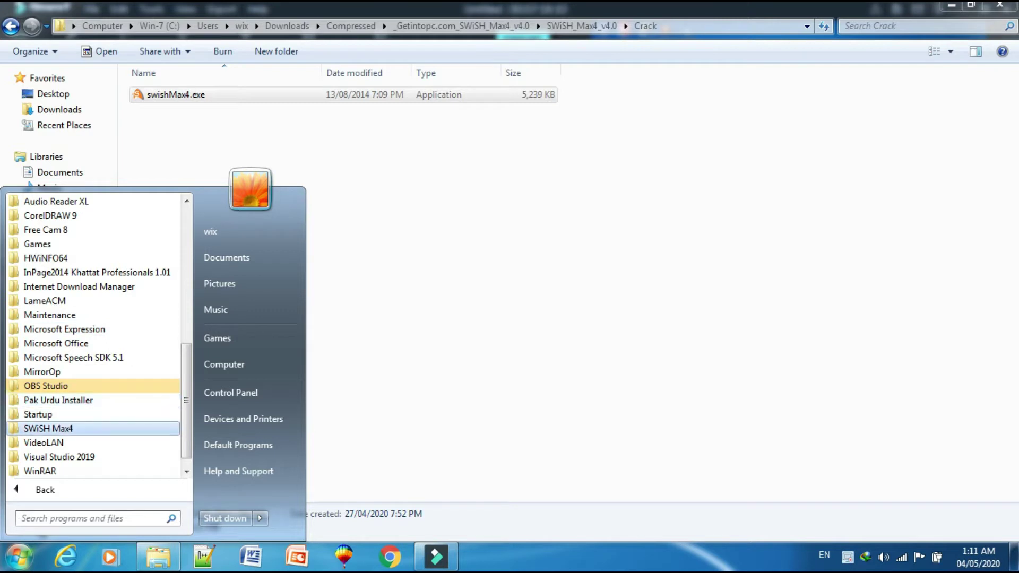
{"action": "left_click", "coordinate": [47, 428]}
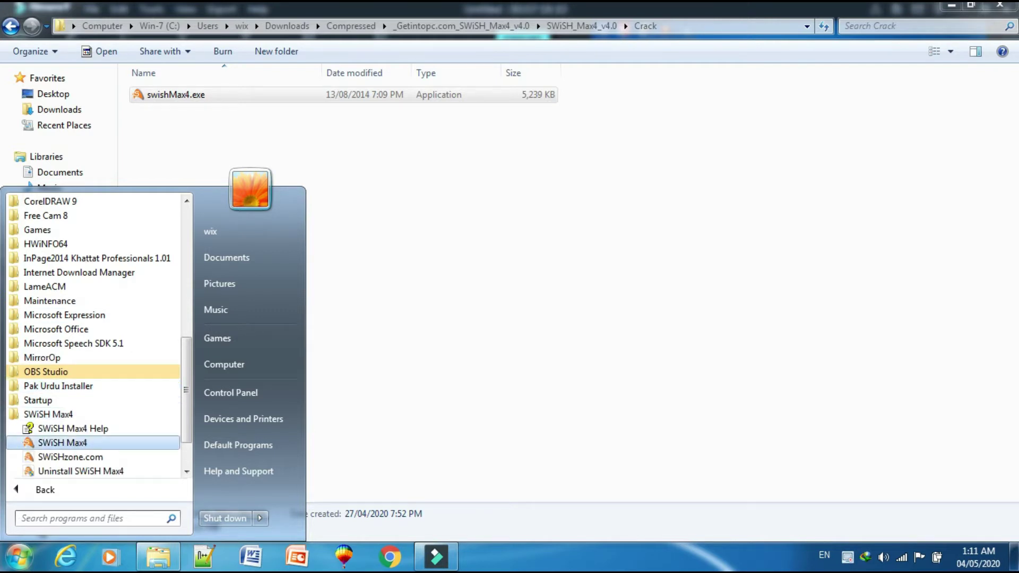
{"action": "right_click", "coordinate": [66, 442]}
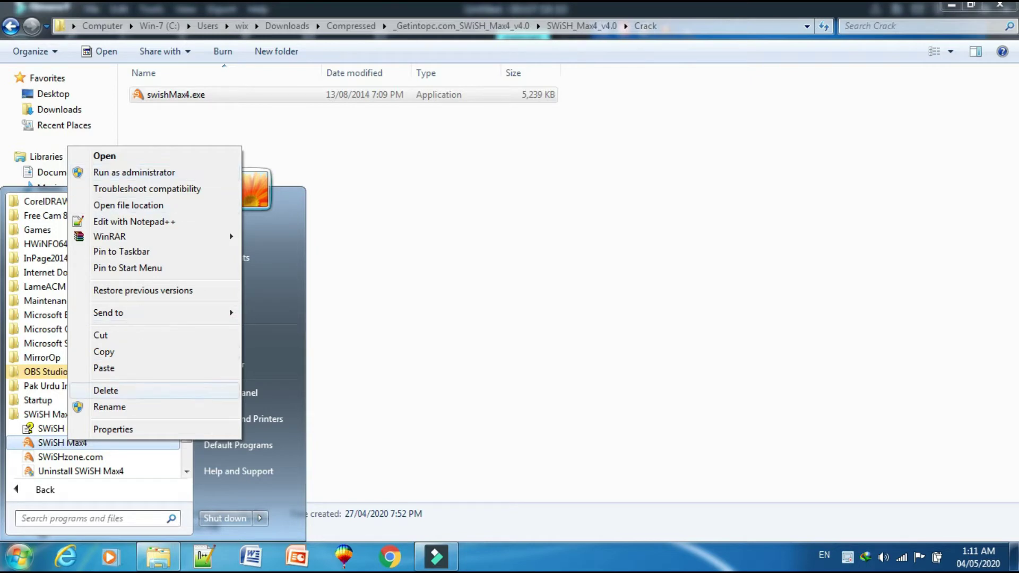
{"action": "left_click", "coordinate": [113, 429]}
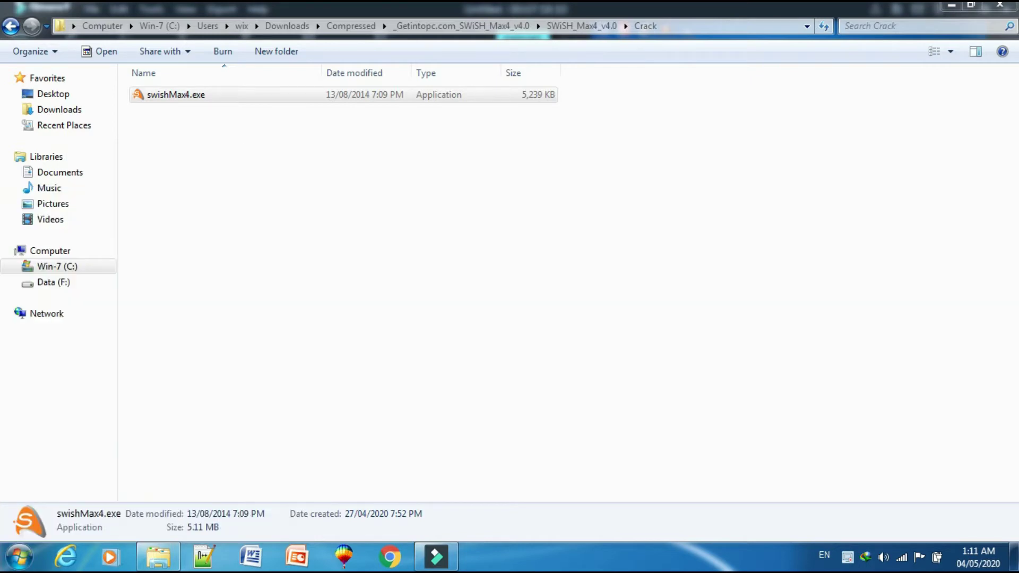
{"action": "left_click", "coordinate": [436, 360]}
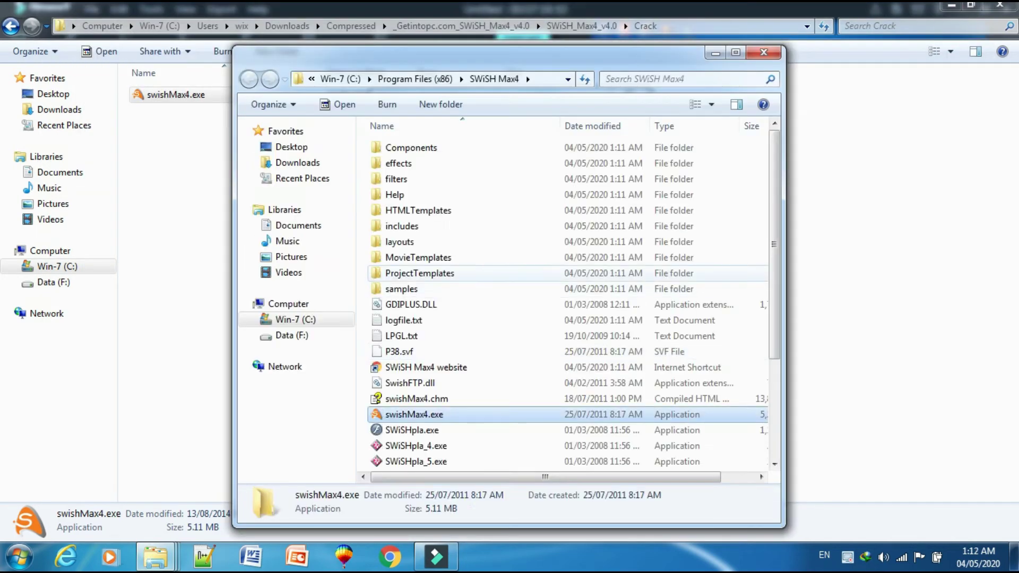
{"action": "left_click", "coordinate": [736, 52]}
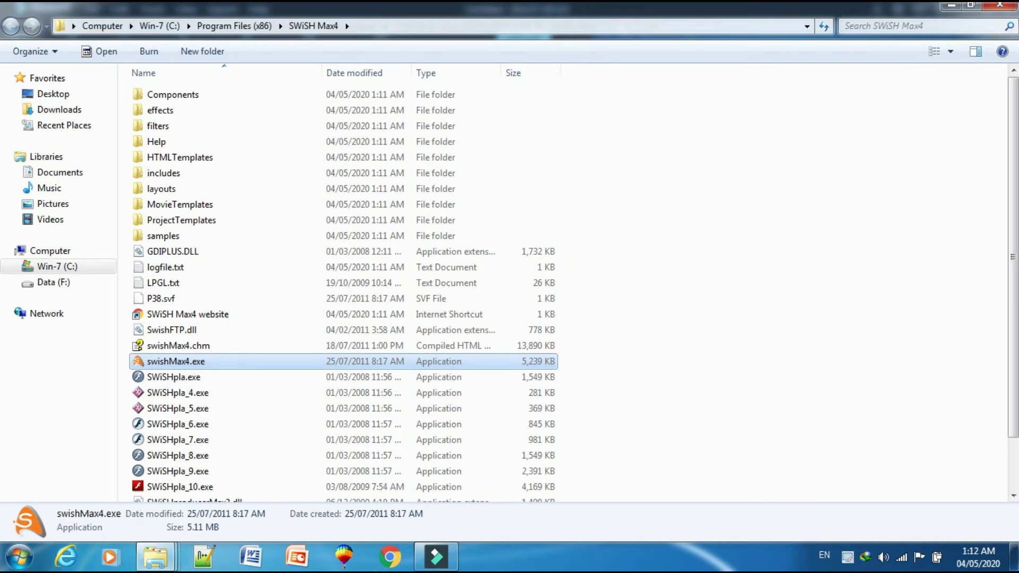
{"action": "key", "text": "shift+F10"}
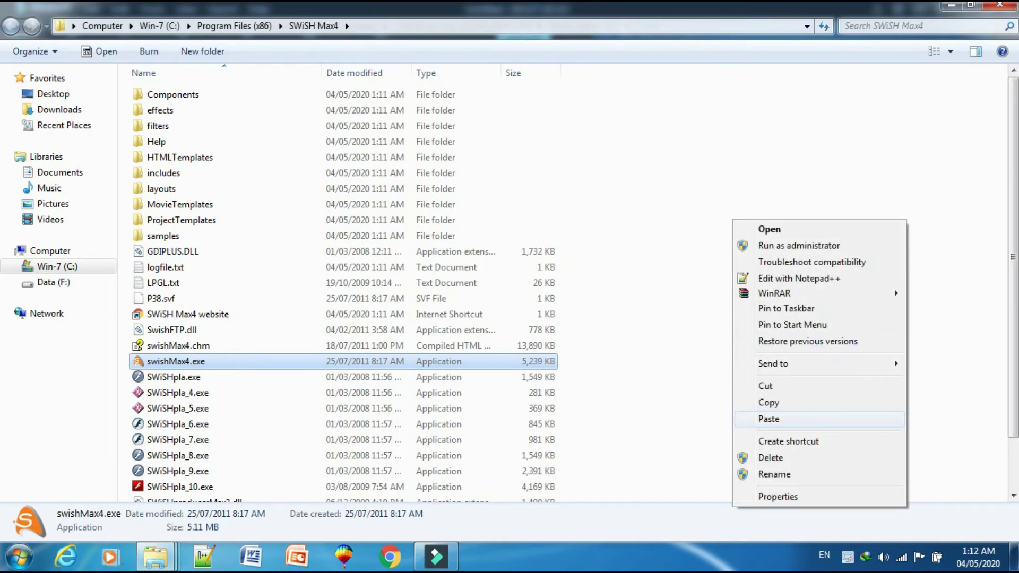
{"action": "key", "text": "Return"}
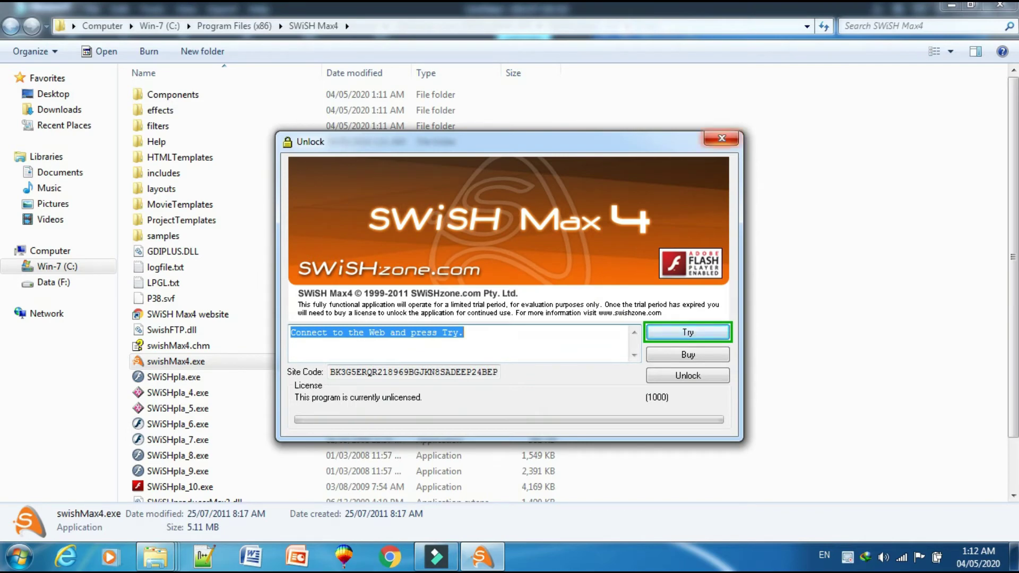
{"action": "left_click", "coordinate": [721, 138]}
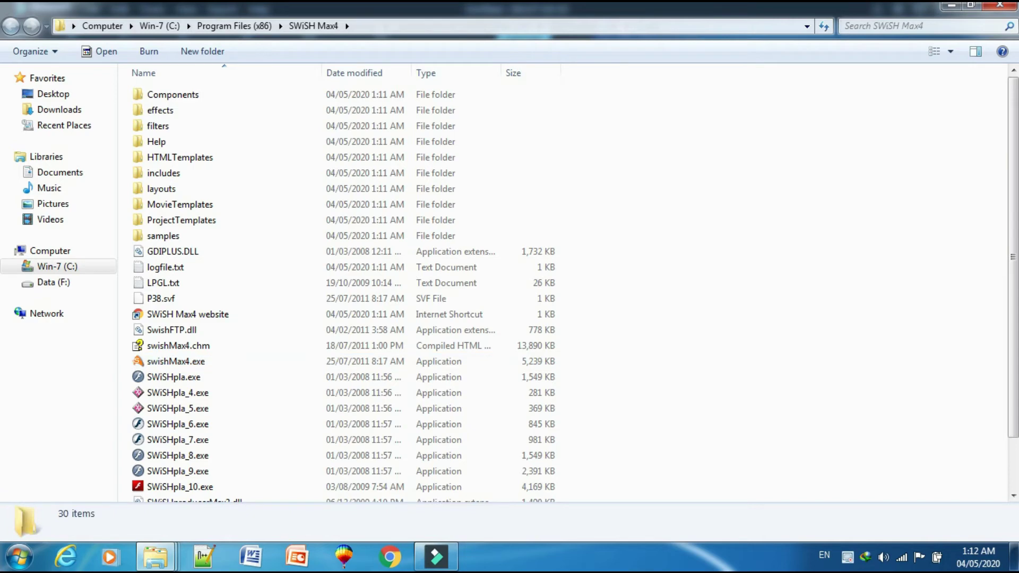
- Paste the copied swishMax4.exe into the SWiSH Max4 program folder, replacing the existing file with administrator permission
{"action": "right_click", "coordinate": [690, 144]}
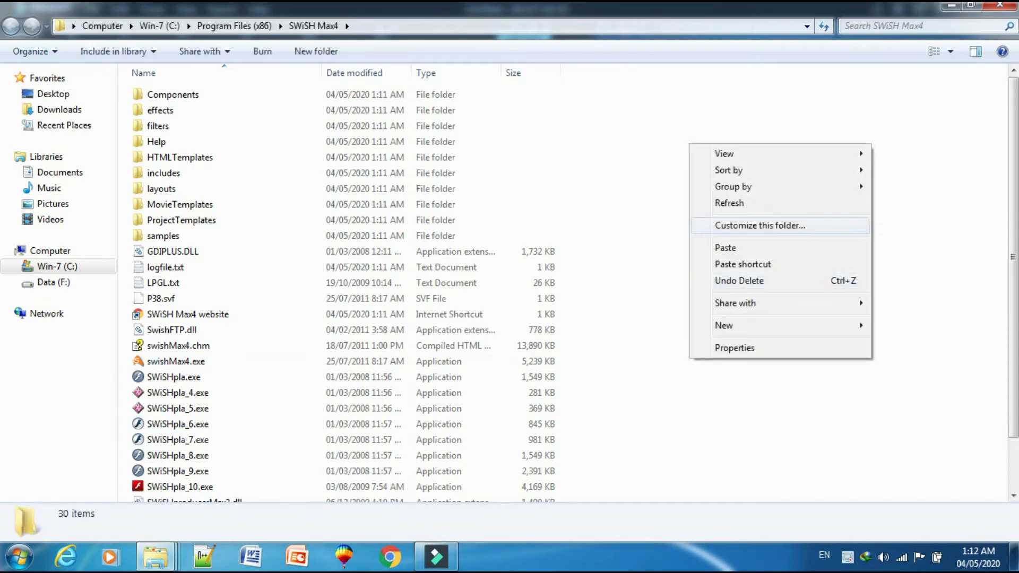
{"action": "left_click", "coordinate": [726, 248]}
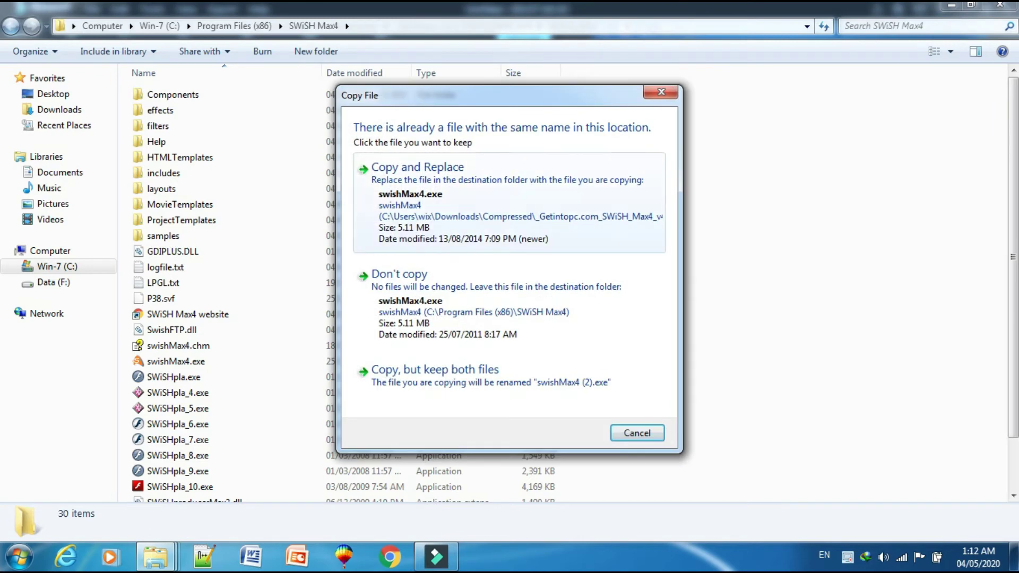
{"action": "left_click", "coordinate": [414, 189]}
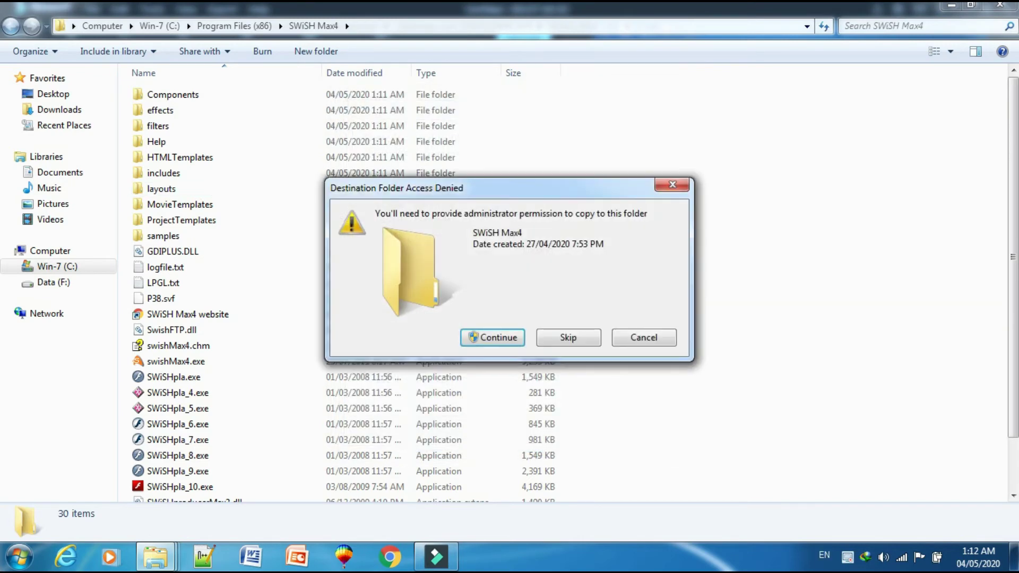
{"action": "left_click", "coordinate": [493, 333]}
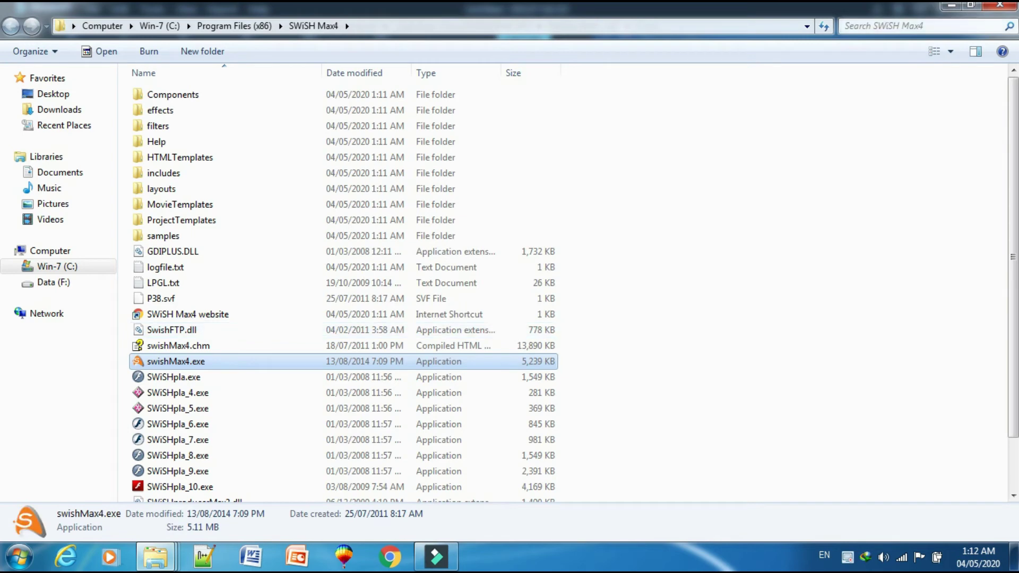
- Close the program folder, apply the SWiSH Max4 shortcut properties with administrator permission and close the properties dialog
{"action": "key", "text": "alt+F4"}
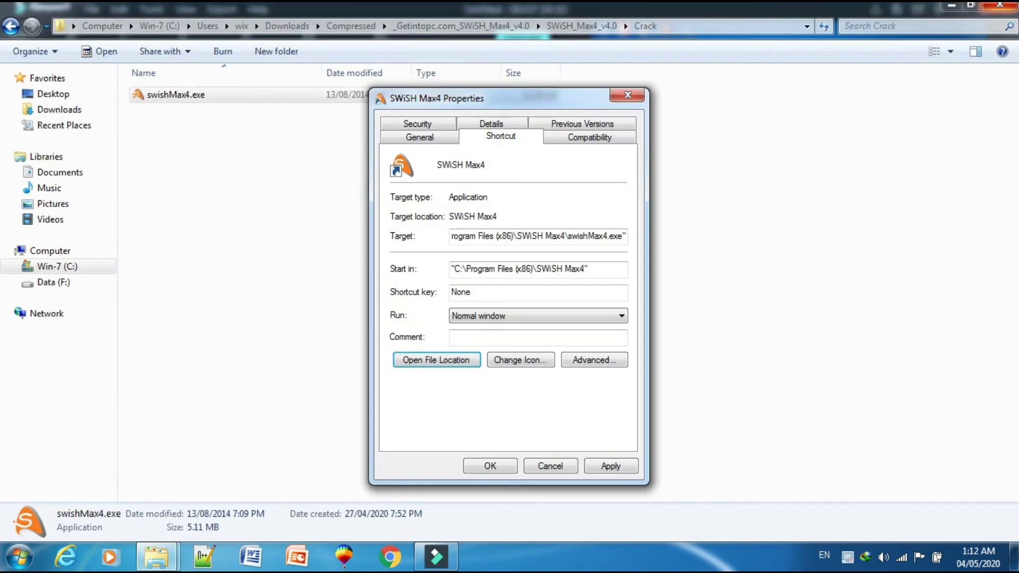
{"action": "left_click", "coordinate": [611, 466]}
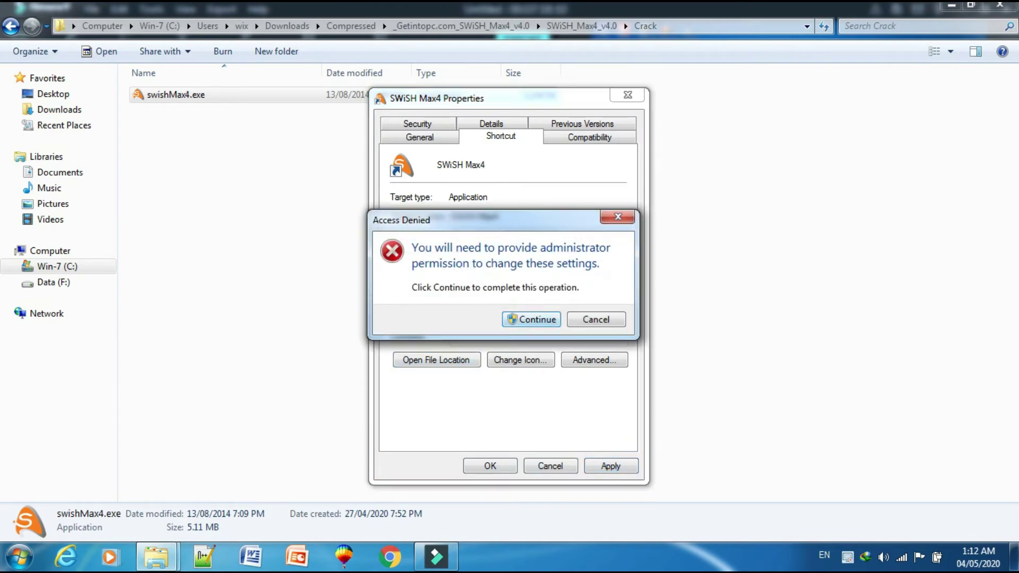
{"action": "key", "text": "Return"}
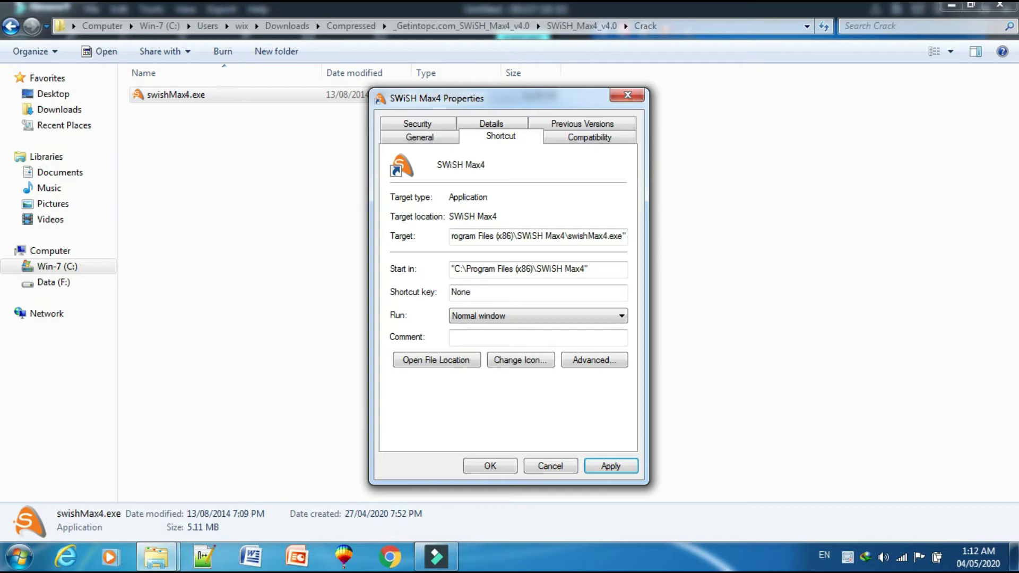
{"action": "key", "text": "Return"}
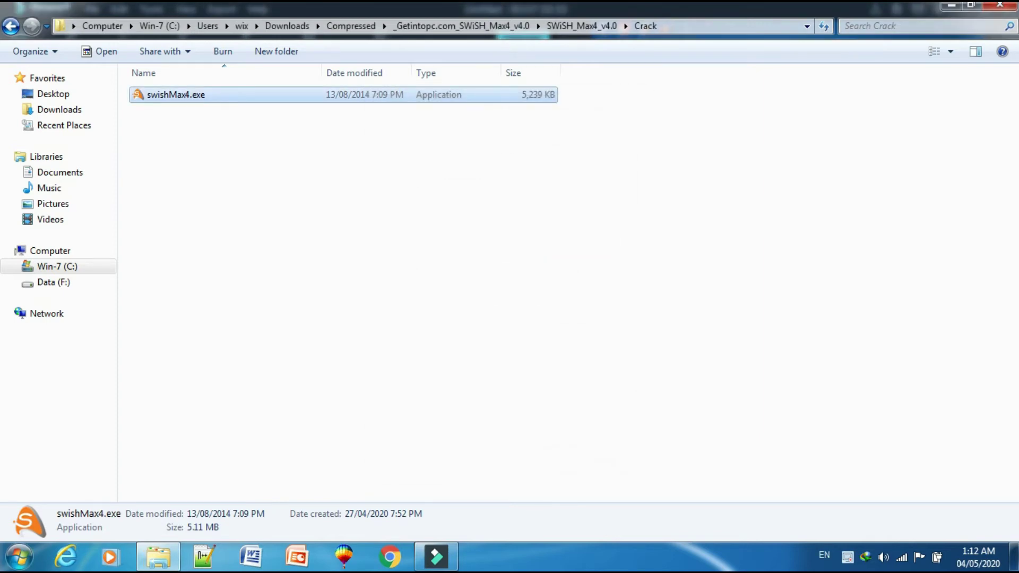
- Launch SWiSH Max4 from its folder in the list of installed programs
{"action": "left_click", "coordinate": [20, 558]}
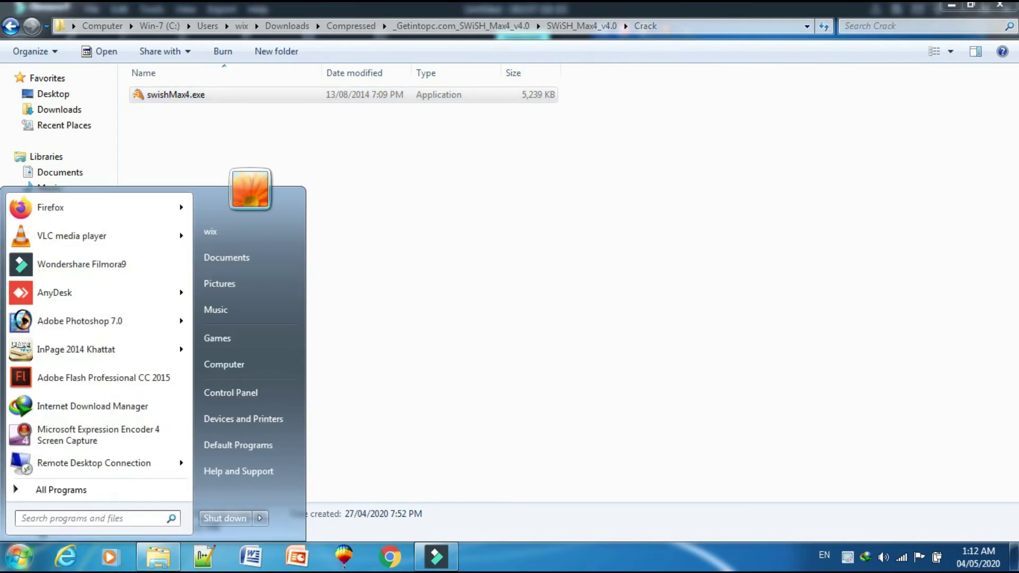
{"action": "left_click", "coordinate": [61, 490]}
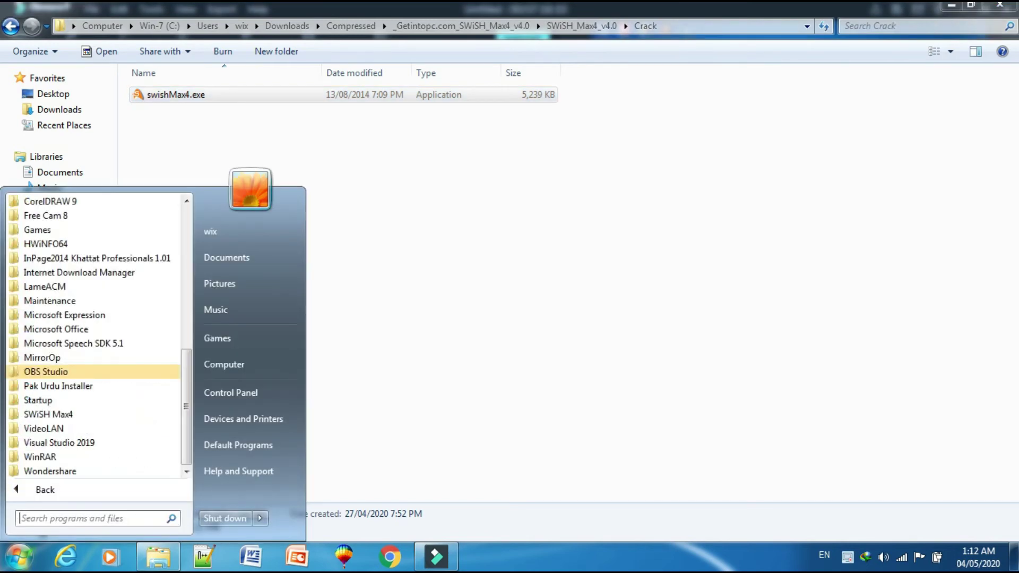
{"action": "left_click", "coordinate": [48, 414]}
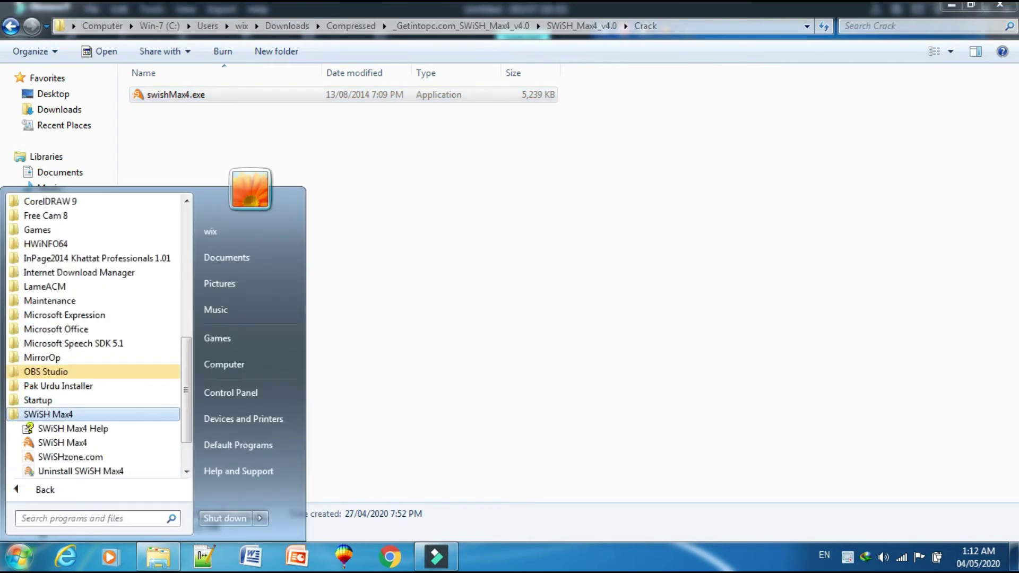
{"action": "left_click", "coordinate": [62, 443]}
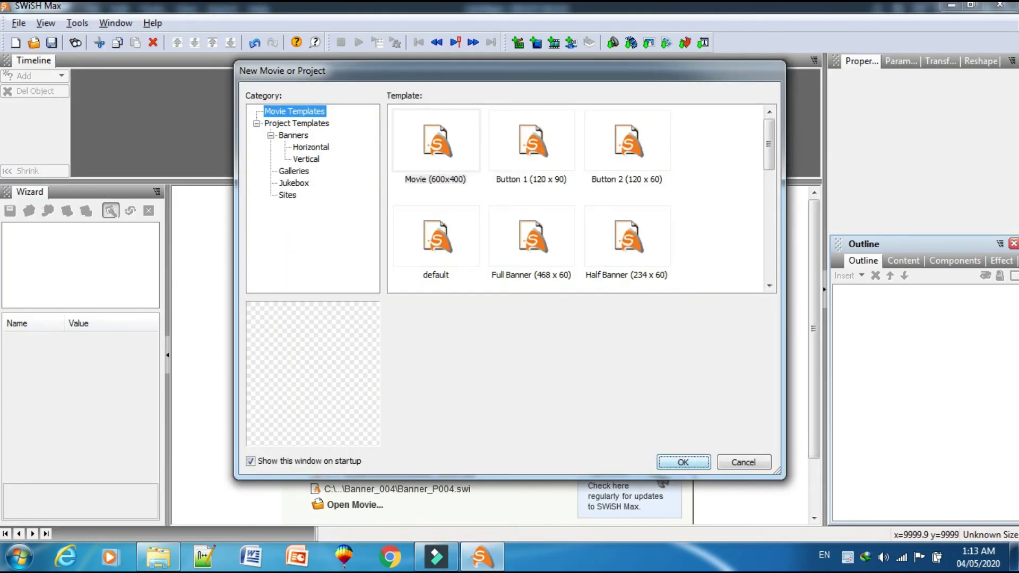
- Create a new movie from the Movie (600x400) template and dismiss the notice about the missing Flash Player
{"action": "left_click", "coordinate": [435, 141]}
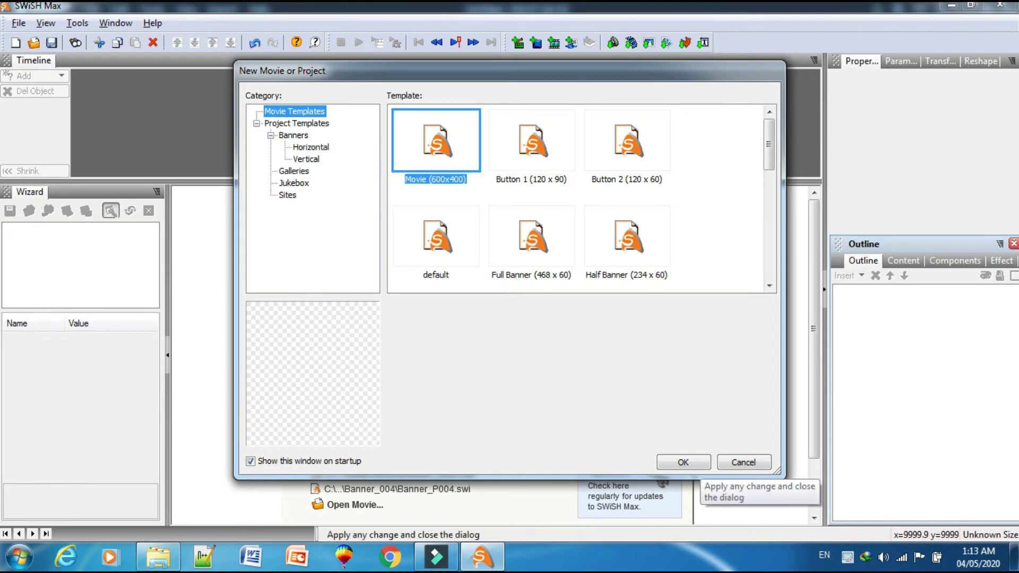
{"action": "left_click", "coordinate": [684, 463]}
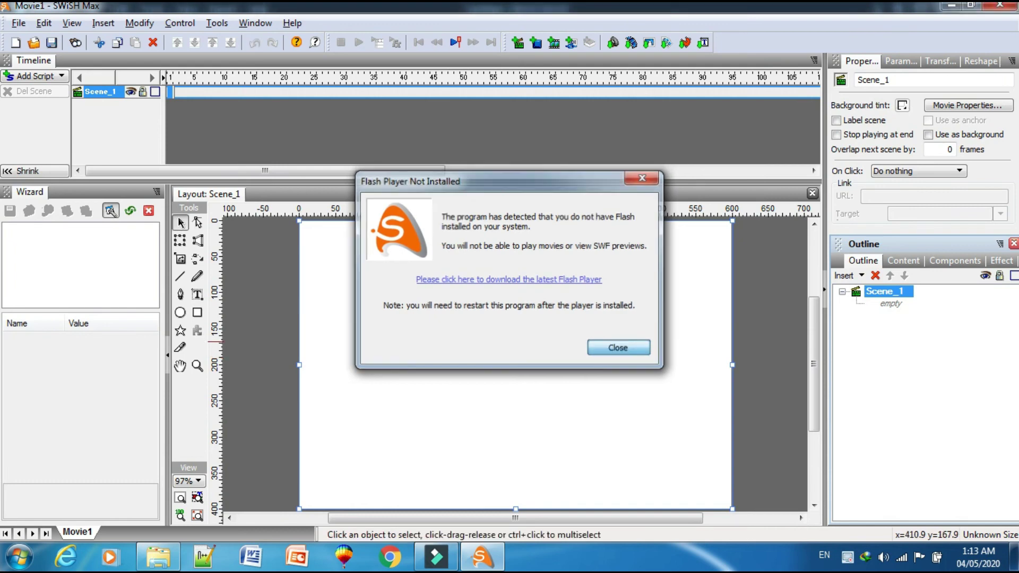
{"action": "key", "text": "Return"}
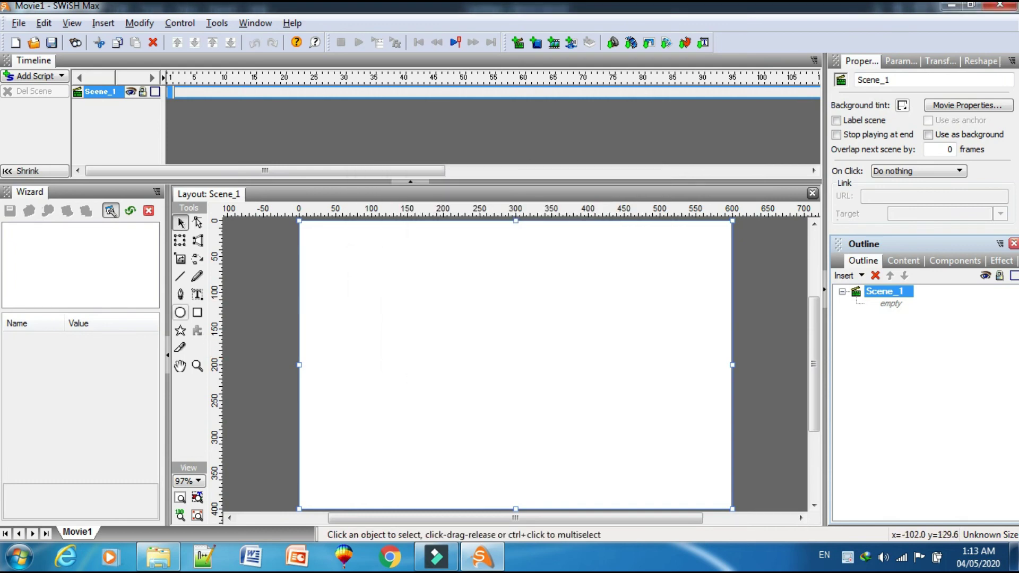
- Add a text object reading "this is me" near the left edge of the scene with the Text tool
{"action": "left_click", "coordinate": [197, 295]}
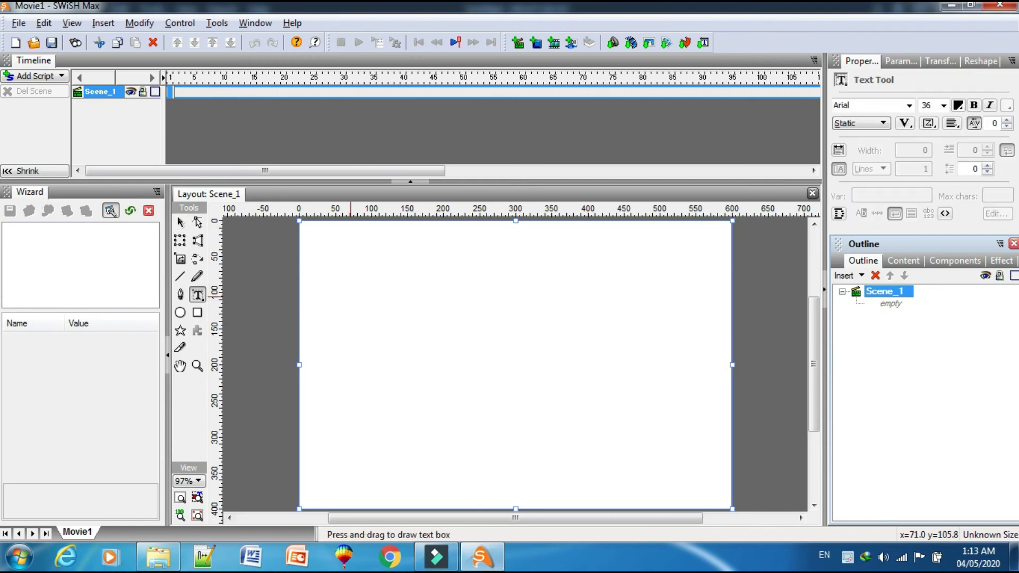
{"action": "left_click", "coordinate": [350, 294]}
{"action": "type", "text": "this"}
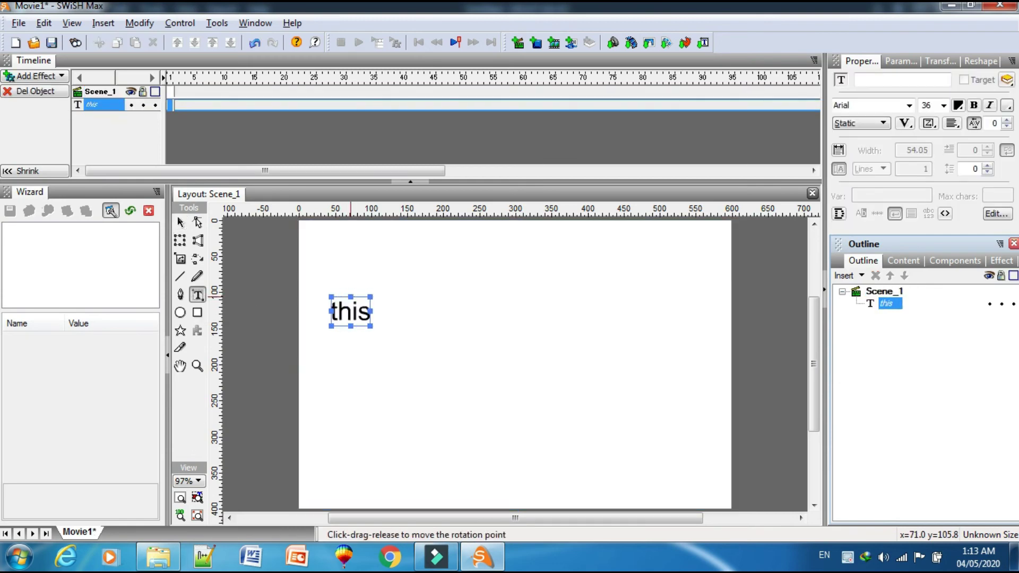
{"action": "type", "text": " is me"}
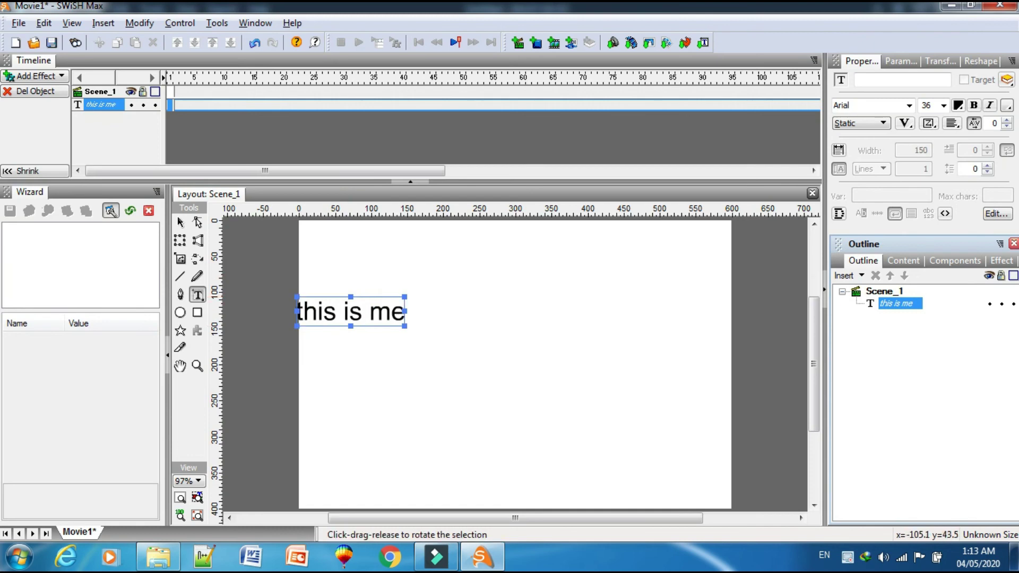
- Move the "this is me" text right and slightly up, so it starts about 150 pixels from the scene's left edge
{"action": "left_click", "coordinate": [181, 223]}
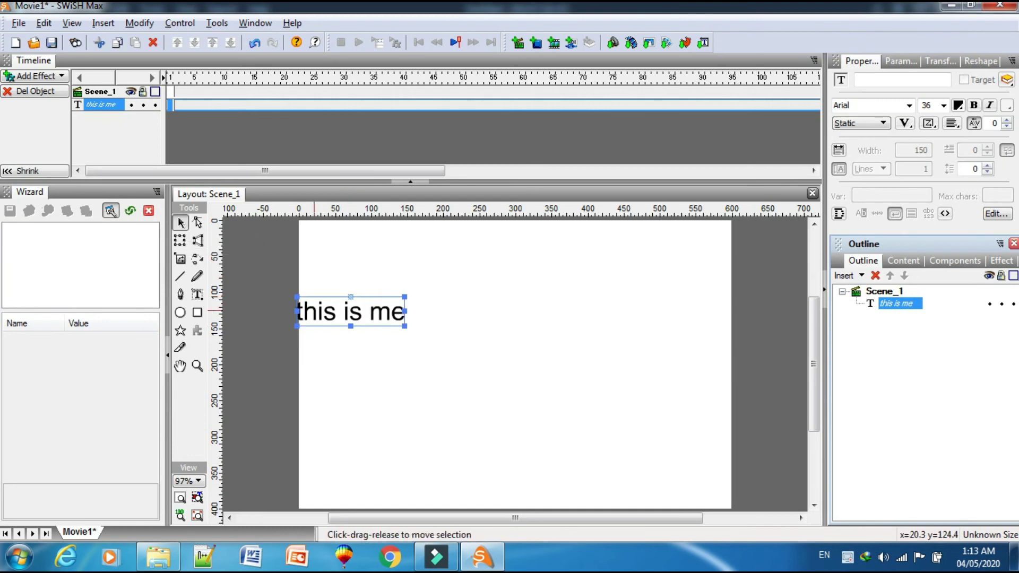
{"action": "left_click", "coordinate": [330, 310]}
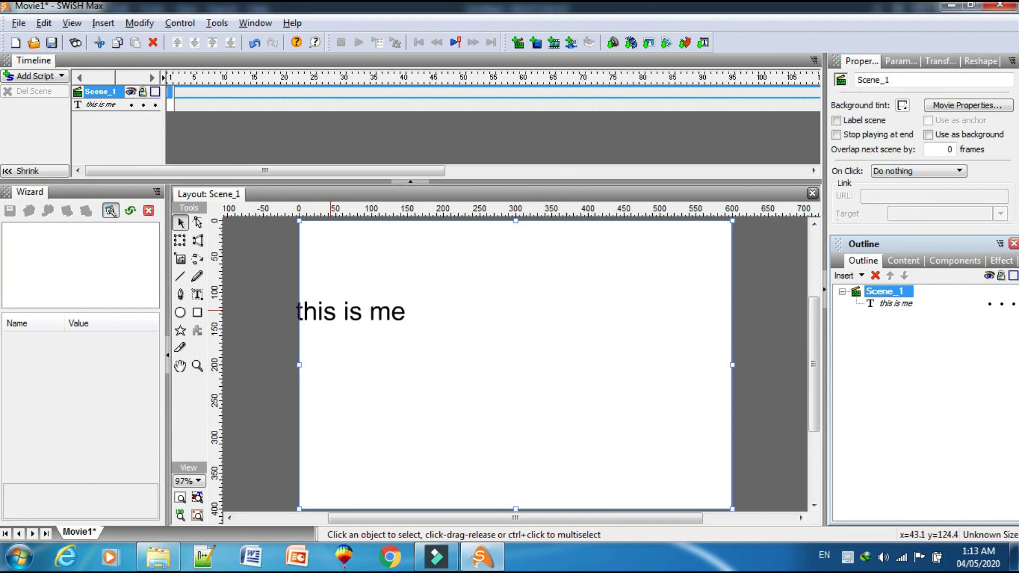
{"action": "left_click", "coordinate": [330, 311]}
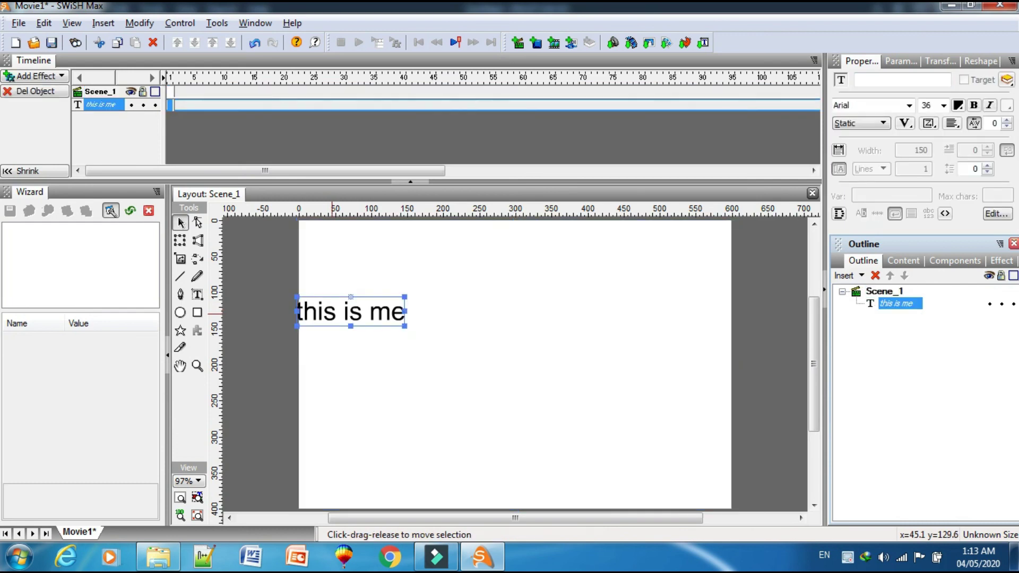
{"action": "left_click_drag", "start_coordinate": [333, 315], "coordinate": [444, 305]}
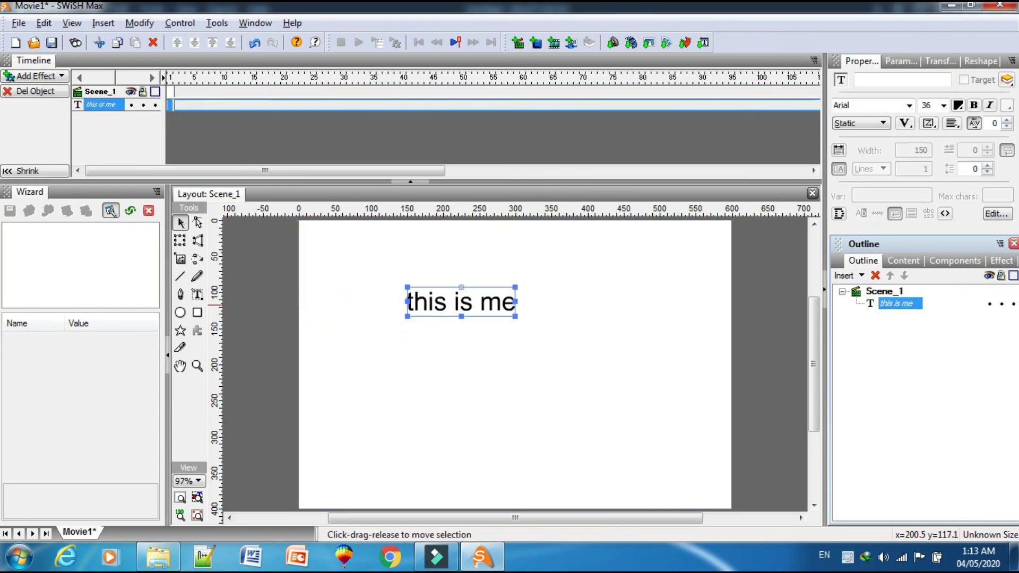